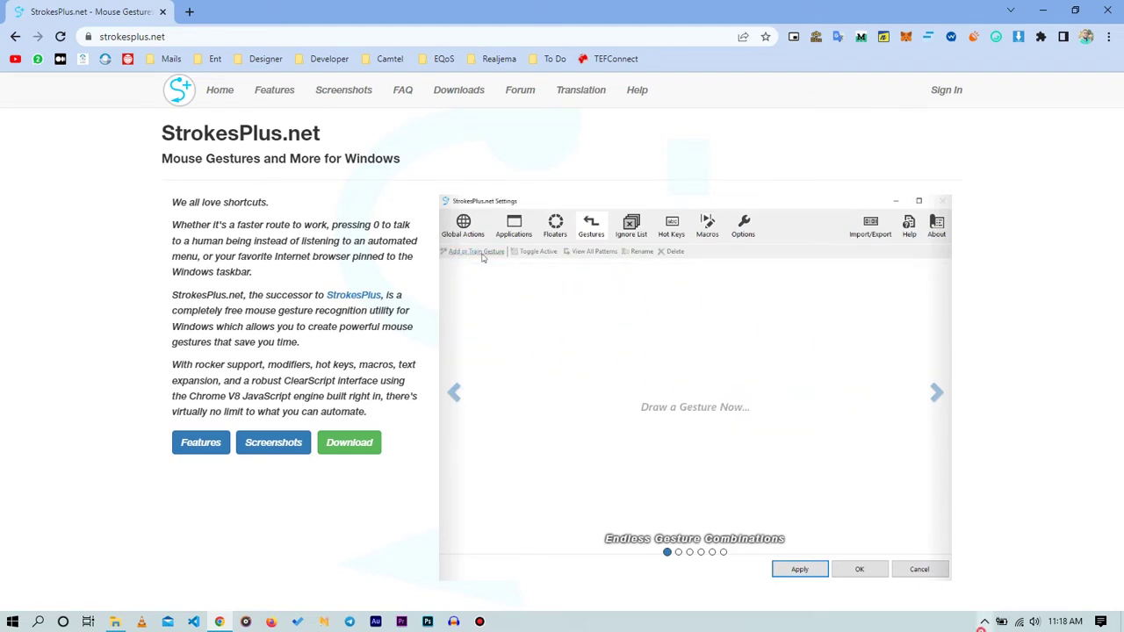
Reveal the hidden system tray icons while the StrokesPlus.net home page carousel plays
{"action": "left_click", "coordinate": [984, 621]}
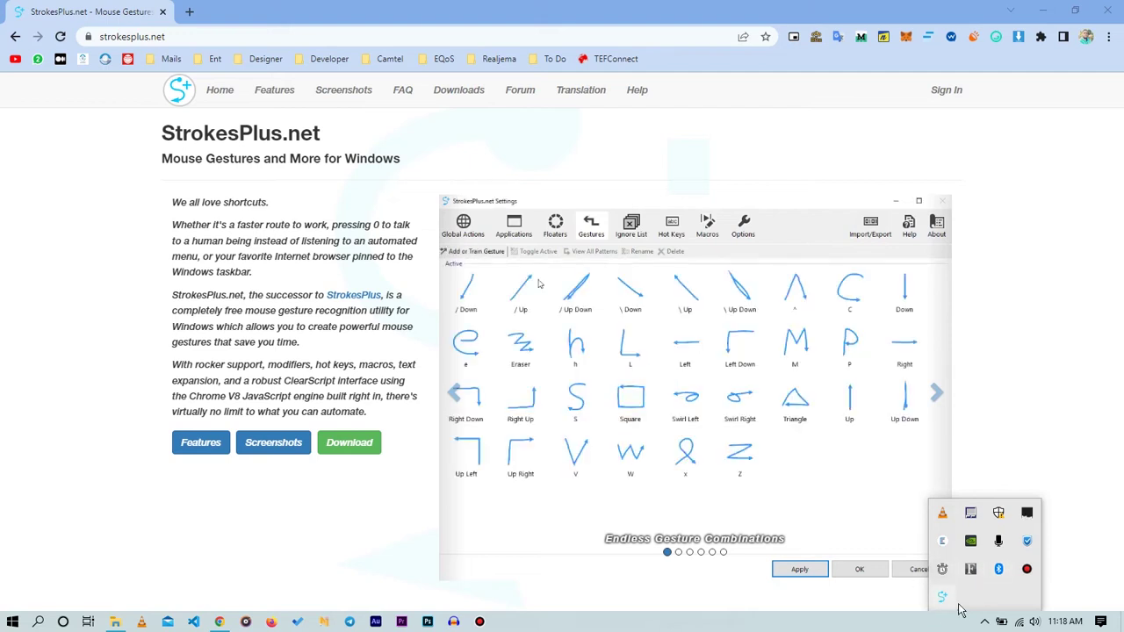
Dismiss the tray overflow and go to the StrokesPlus.net Screenshots page
{"action": "left_click", "coordinate": [794, 625]}
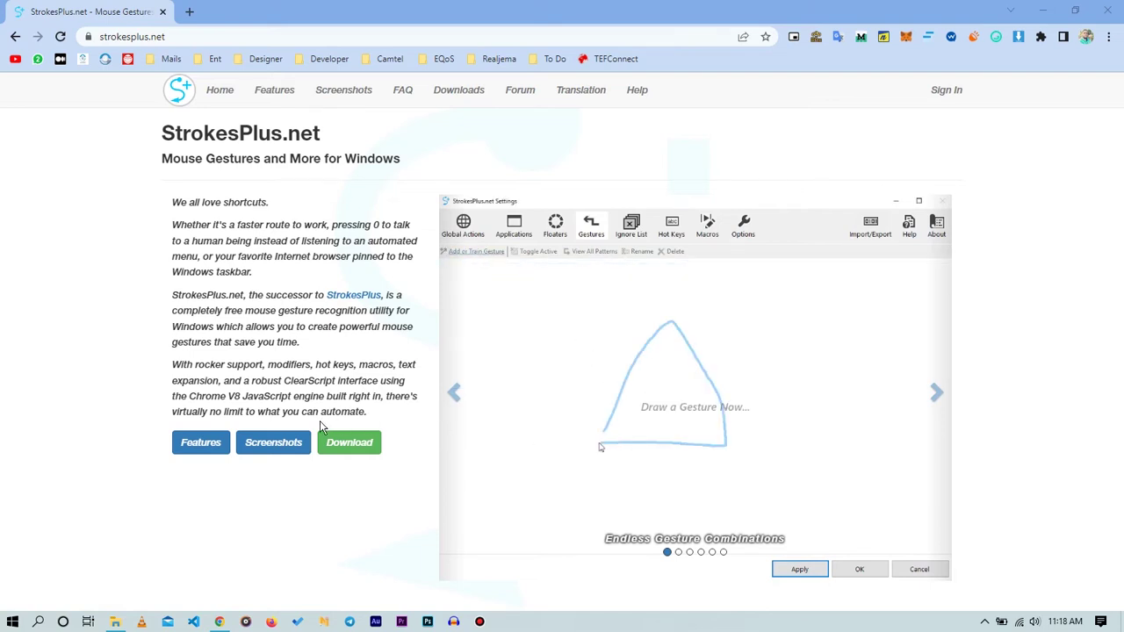
{"action": "left_click", "coordinate": [266, 443]}
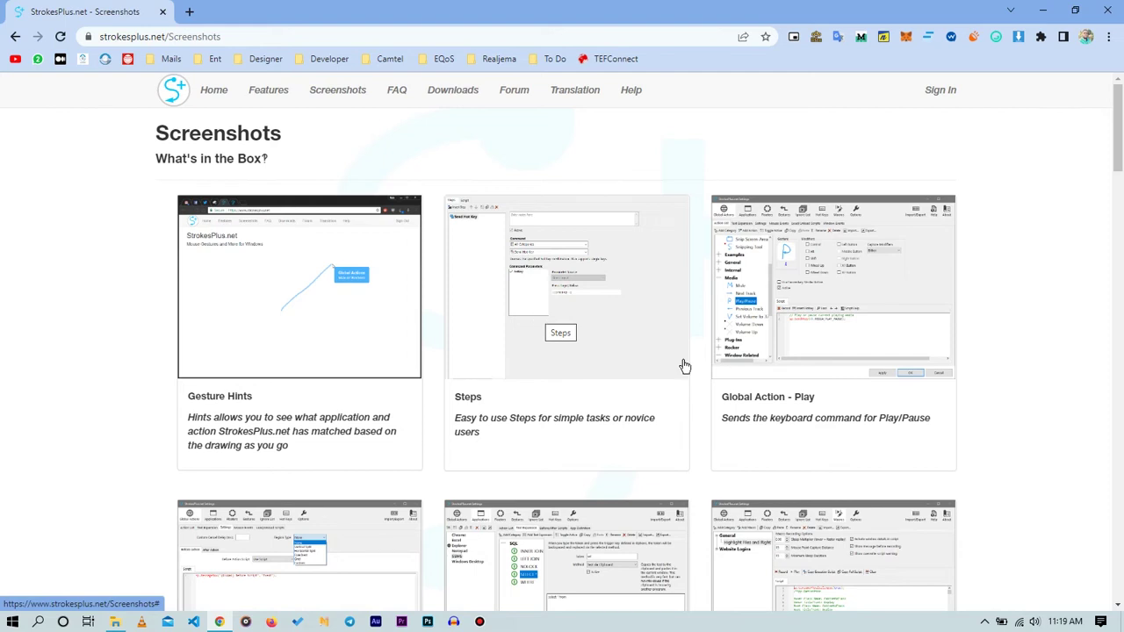
Scroll the Screenshots gallery down to the Application Action and Application Definition cards
{"action": "scroll", "coordinate": [796, 352], "scroll_direction": "down", "scroll_amount": 2}
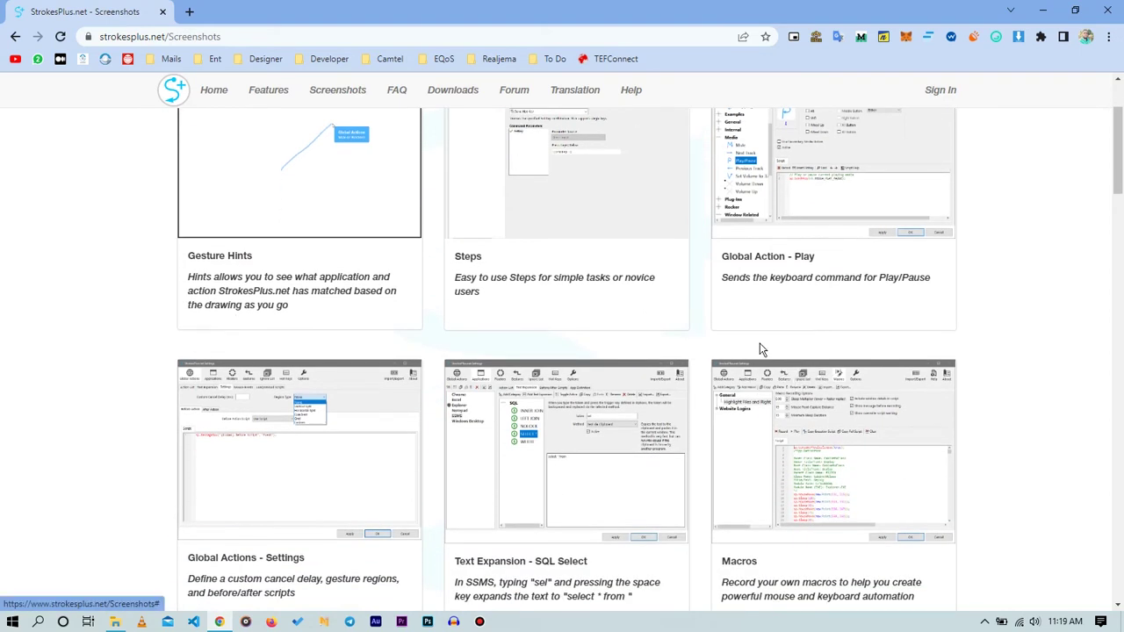
{"action": "scroll", "coordinate": [751, 379], "scroll_direction": "down", "scroll_amount": 2}
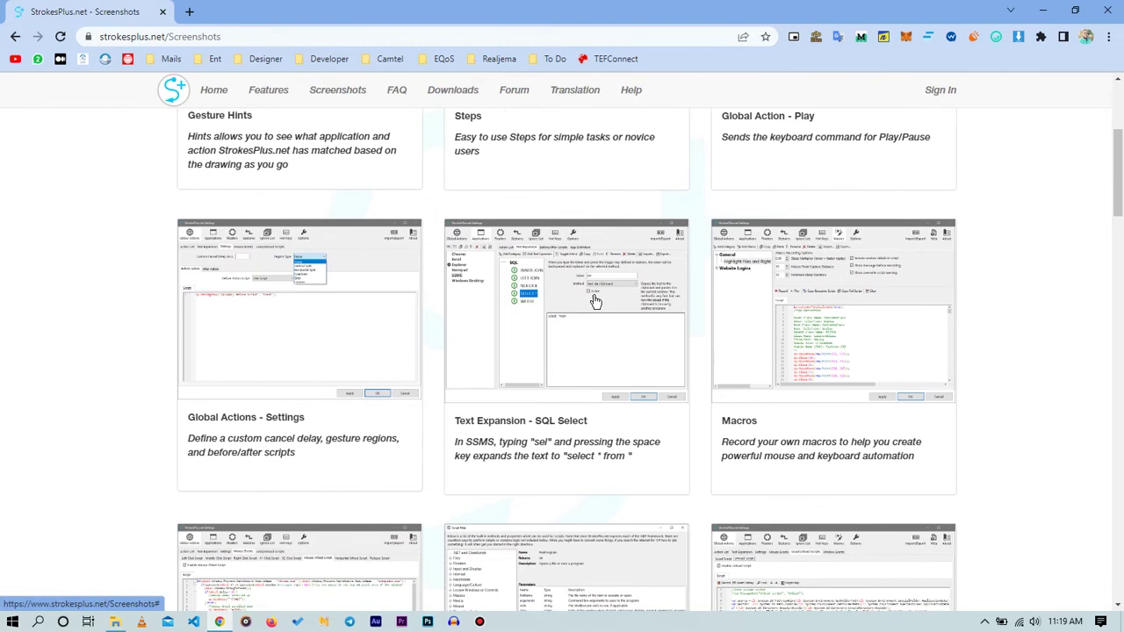
{"action": "scroll", "coordinate": [760, 358], "scroll_direction": "down", "scroll_amount": 1}
{"action": "scroll", "coordinate": [794, 378], "scroll_direction": "down", "scroll_amount": 2}
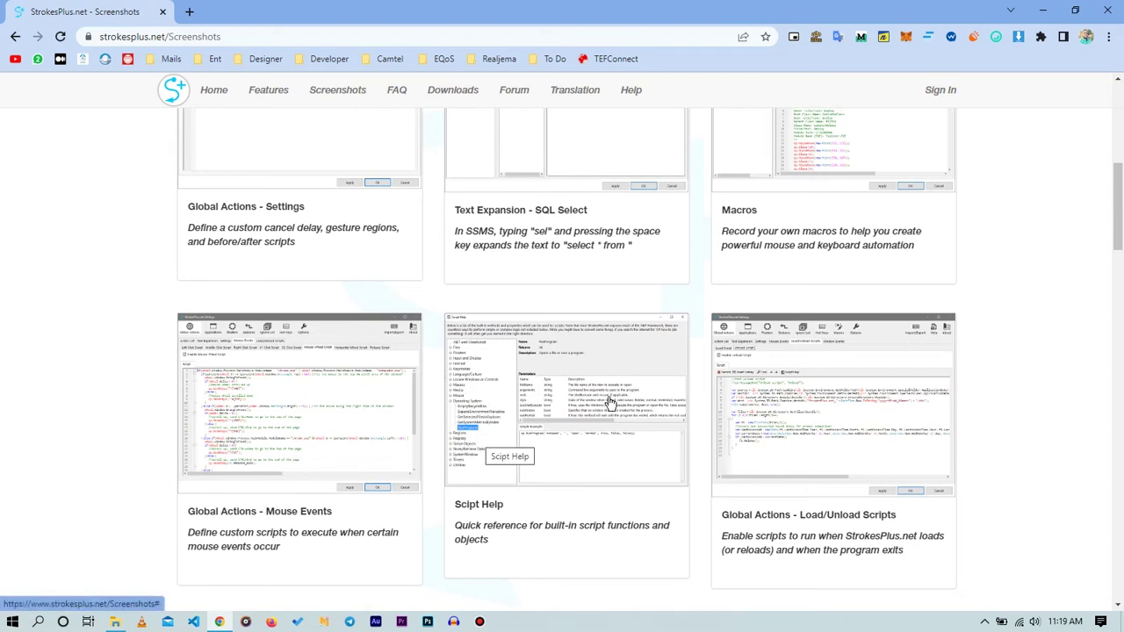
{"action": "scroll", "coordinate": [667, 395], "scroll_direction": "down", "scroll_amount": 1}
{"action": "scroll", "coordinate": [667, 386], "scroll_direction": "down", "scroll_amount": 2}
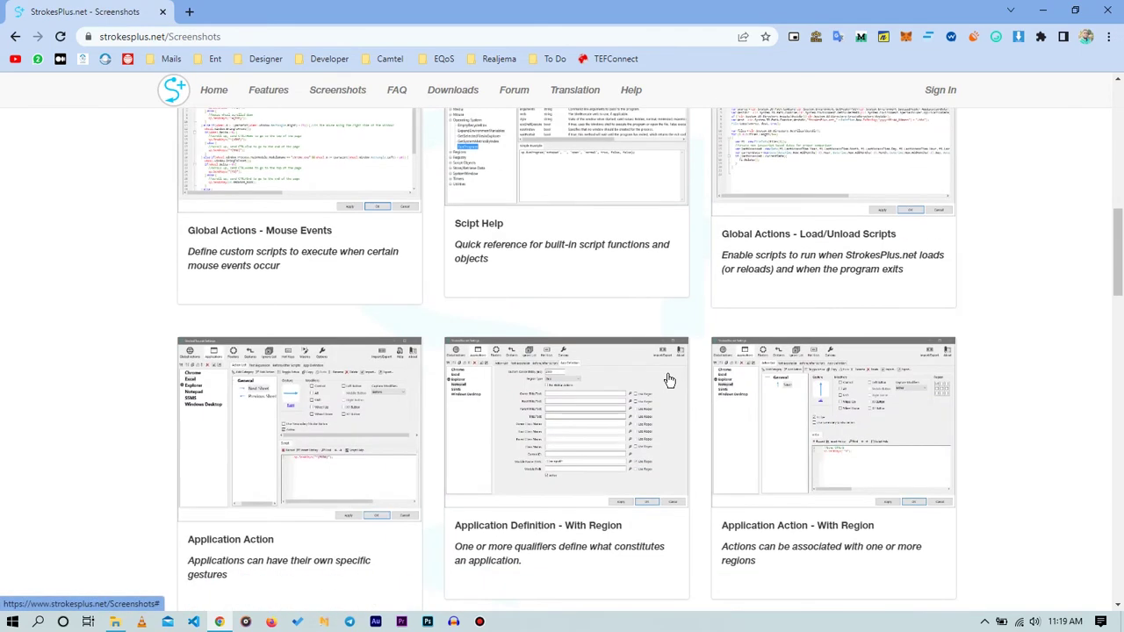
{"action": "scroll", "coordinate": [676, 382], "scroll_direction": "down", "scroll_amount": 2}
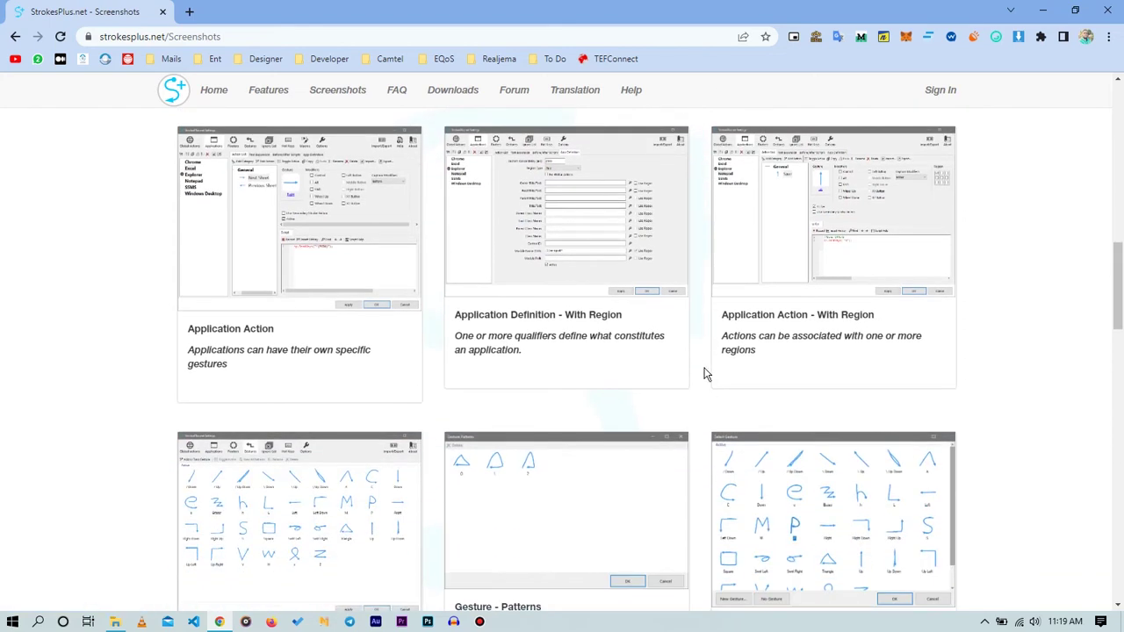
Scroll to the gallery's end: Options - Exclusion Zones, Options - Advanced and Import/Export
{"action": "scroll", "coordinate": [709, 360], "scroll_direction": "down", "scroll_amount": 2}
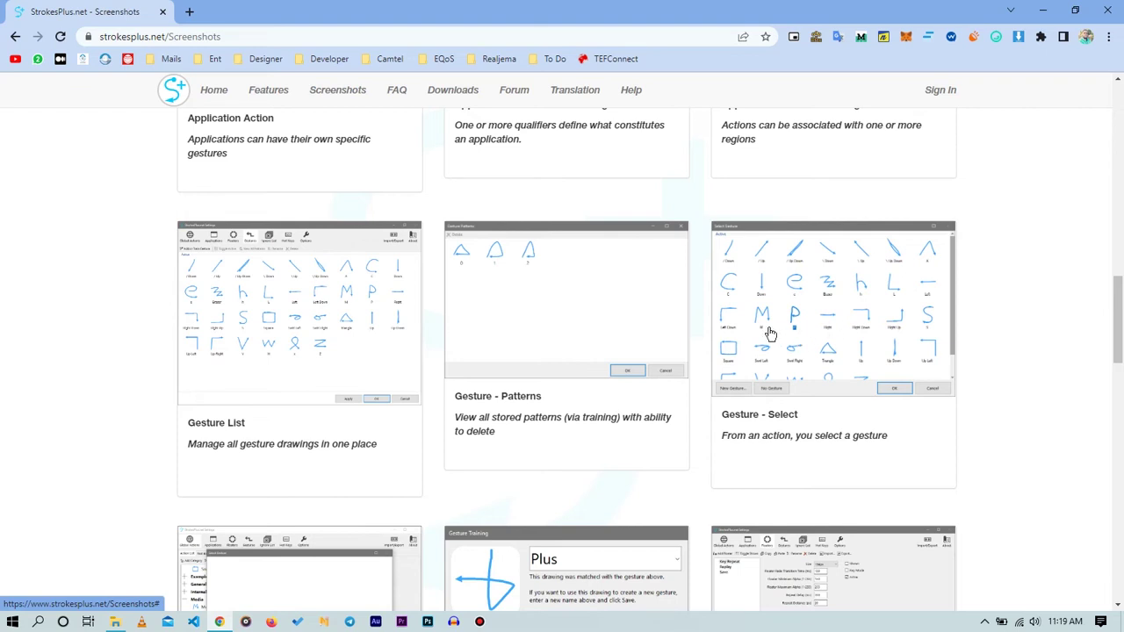
{"action": "scroll", "coordinate": [770, 338], "scroll_direction": "down", "scroll_amount": 1}
{"action": "scroll", "coordinate": [773, 343], "scroll_direction": "down", "scroll_amount": 1}
{"action": "scroll", "coordinate": [776, 349], "scroll_direction": "down", "scroll_amount": 2}
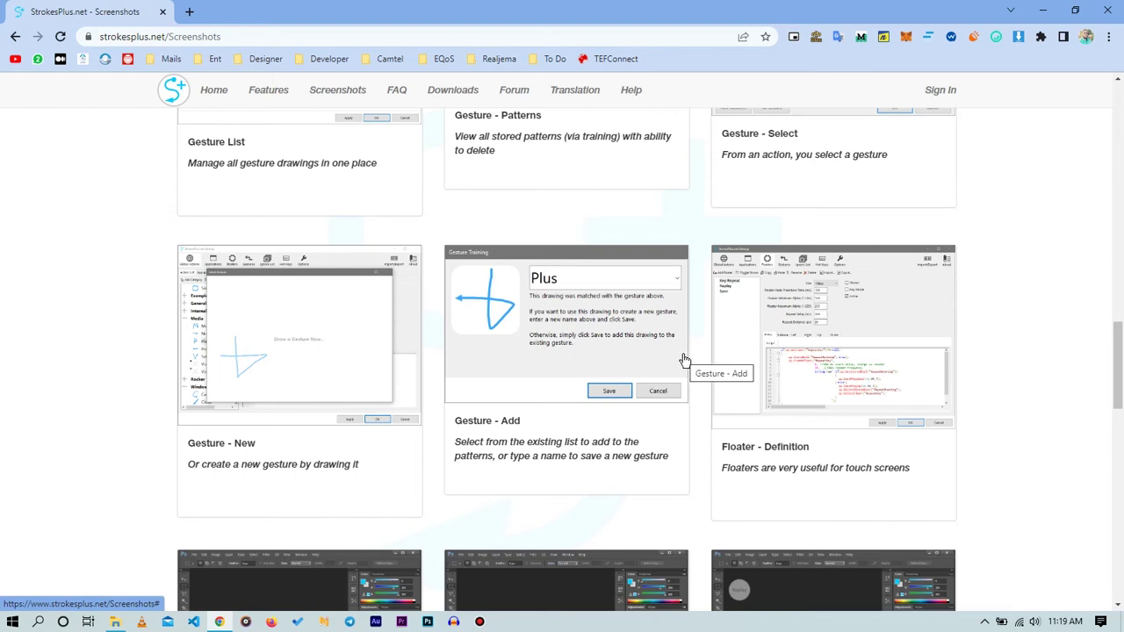
{"action": "scroll", "coordinate": [713, 354], "scroll_direction": "down", "scroll_amount": 2}
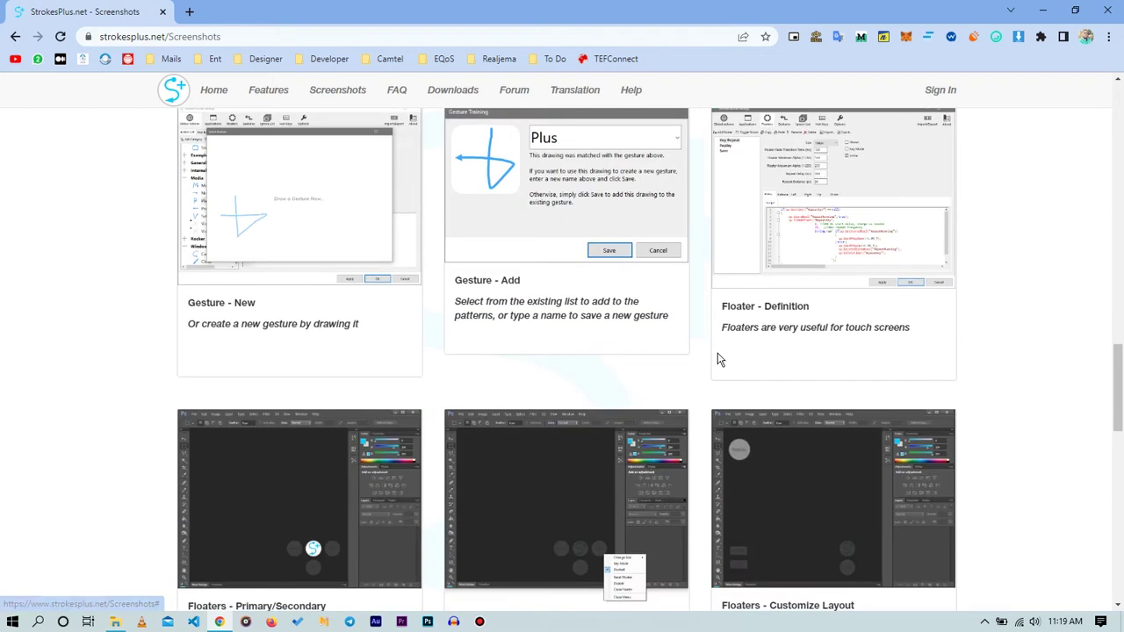
{"action": "scroll", "coordinate": [732, 367], "scroll_direction": "down", "scroll_amount": 3}
{"action": "scroll", "coordinate": [727, 371], "scroll_direction": "down", "scroll_amount": 1}
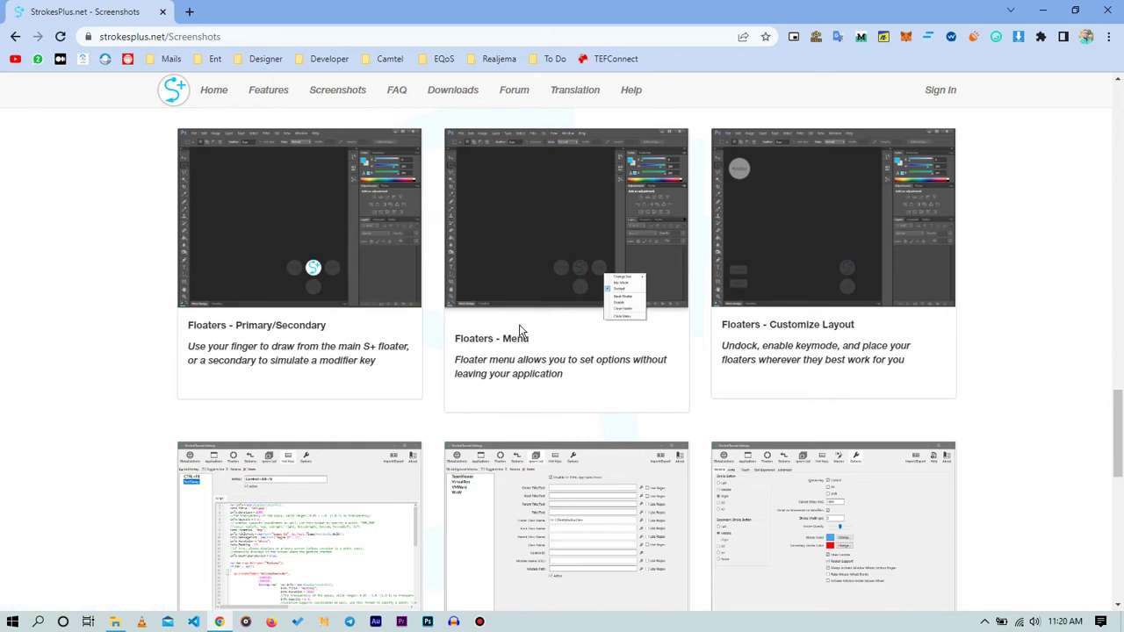
{"action": "scroll", "coordinate": [518, 330], "scroll_direction": "down", "scroll_amount": 1}
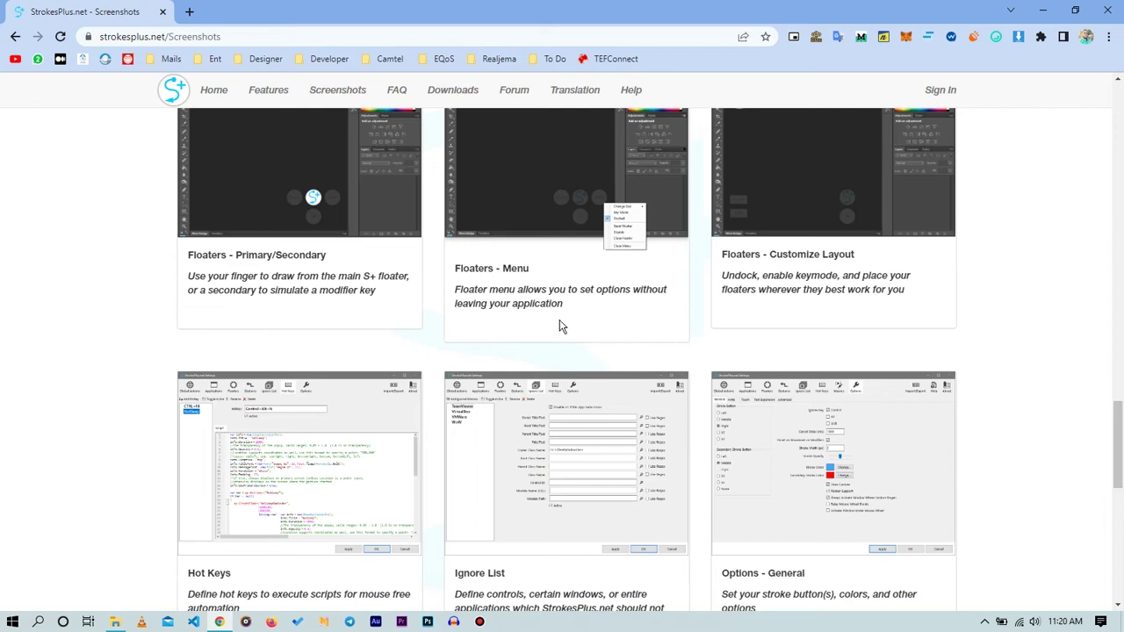
{"action": "scroll", "coordinate": [584, 329], "scroll_direction": "down", "scroll_amount": 2}
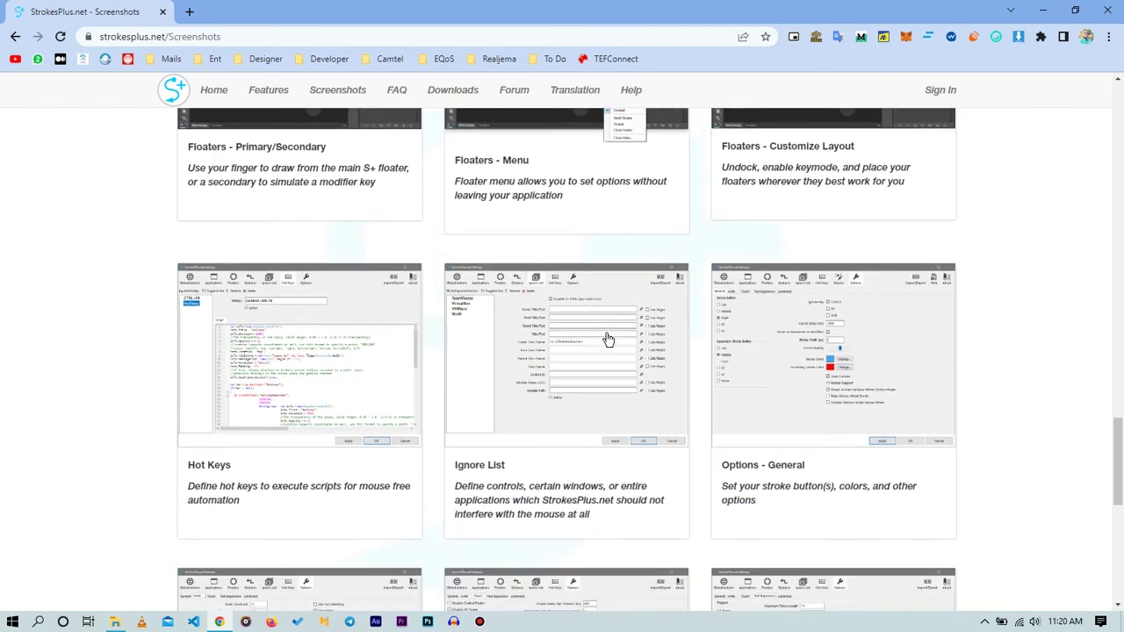
{"action": "scroll", "coordinate": [615, 371], "scroll_direction": "down", "scroll_amount": 1}
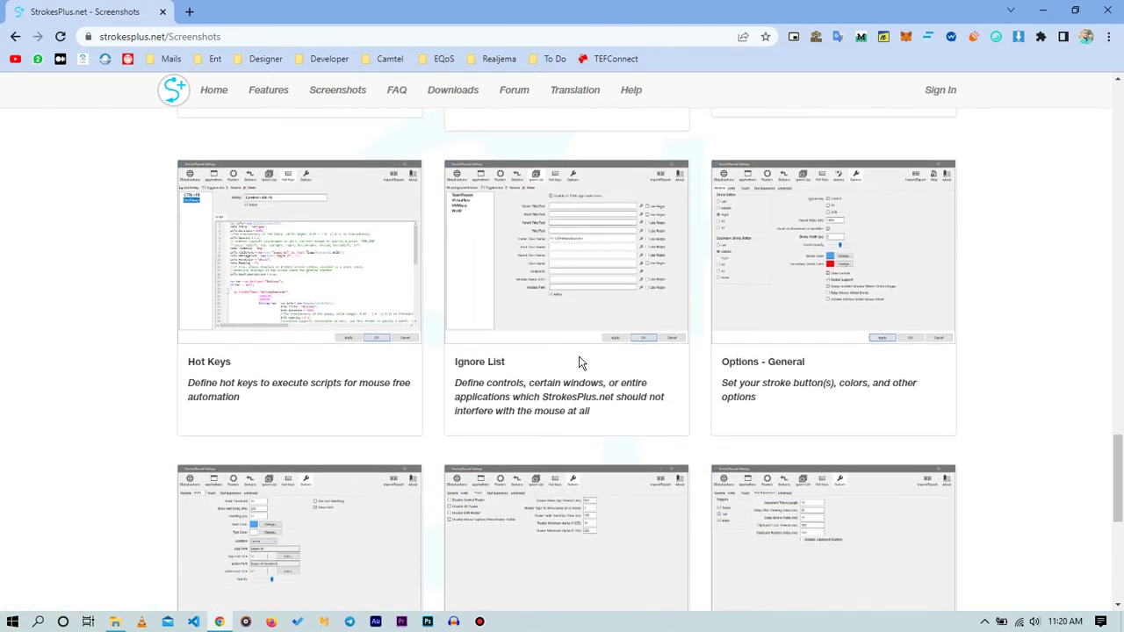
{"action": "scroll", "coordinate": [614, 371], "scroll_direction": "down", "scroll_amount": 3}
{"action": "scroll", "coordinate": [614, 377], "scroll_direction": "down", "scroll_amount": 2}
{"action": "scroll", "coordinate": [615, 375], "scroll_direction": "down", "scroll_amount": 1}
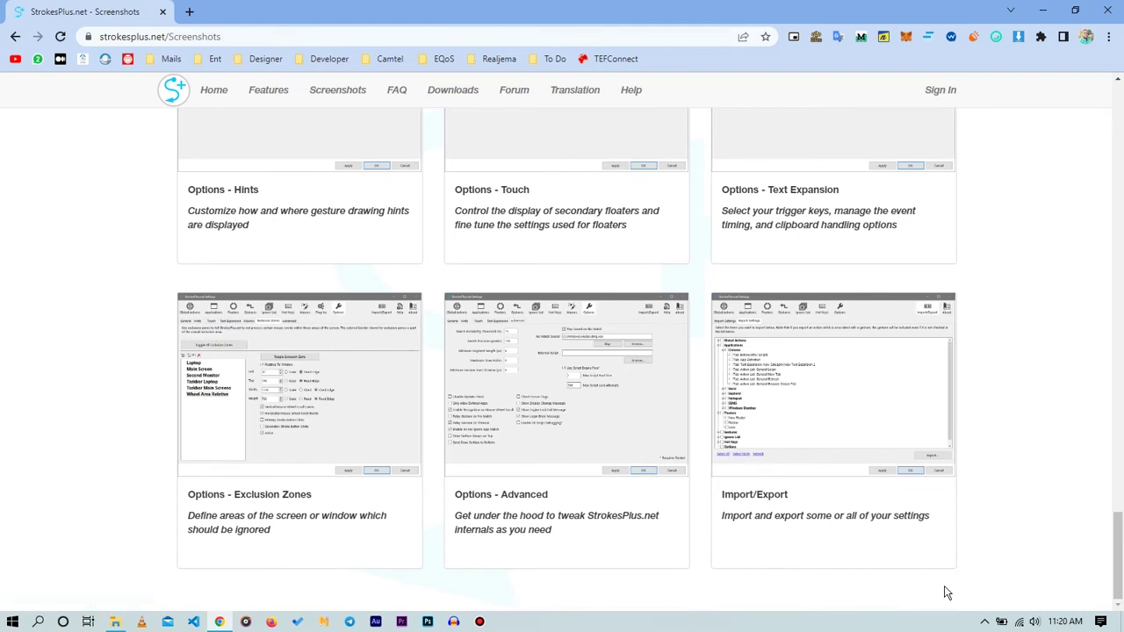
Open StrokesPlus.net Settings from its tray icon and browse the Global Actions categories
{"action": "left_click", "coordinate": [984, 622]}
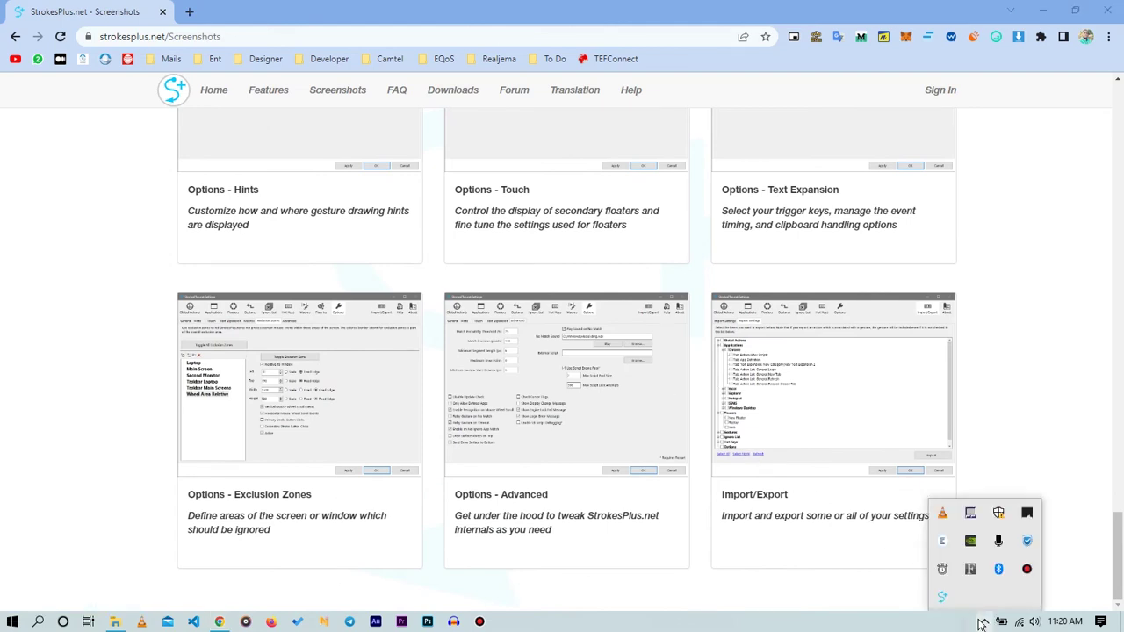
{"action": "right_click", "coordinate": [944, 596]}
{"action": "left_click", "coordinate": [874, 367]}
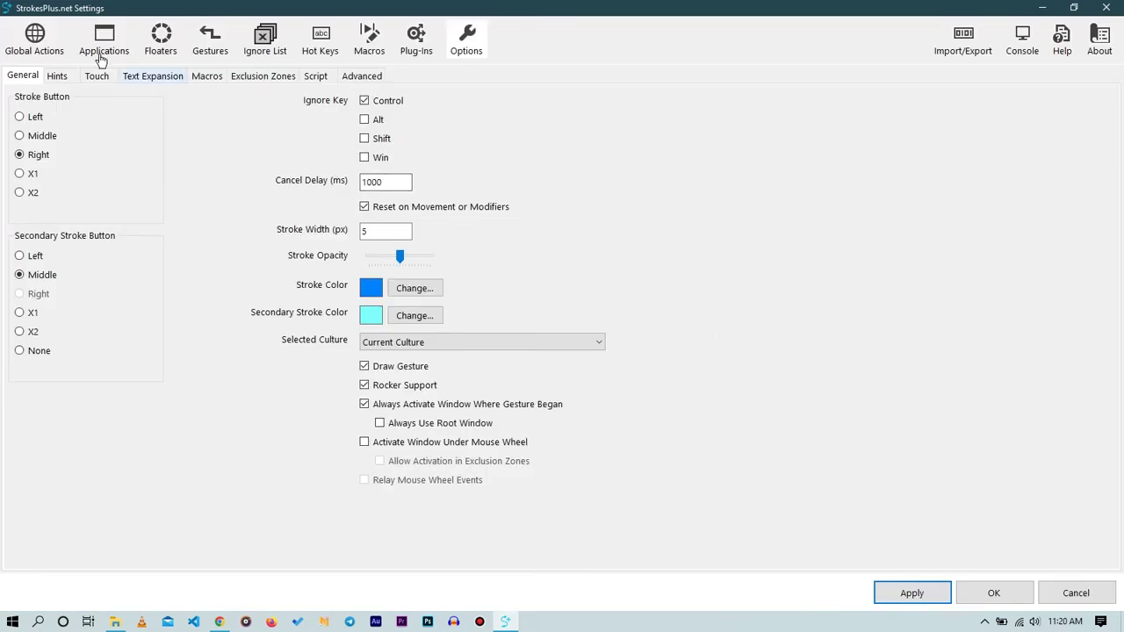
{"action": "left_click", "coordinate": [33, 44]}
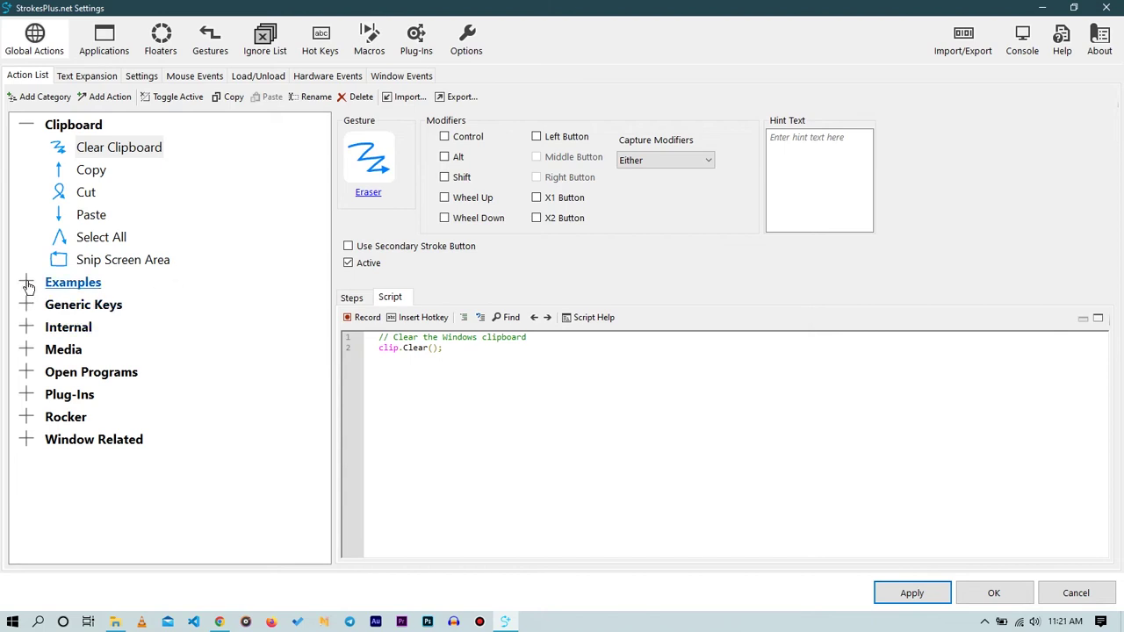
{"action": "left_click", "coordinate": [27, 282]}
Collapse Examples, expand Generic Keys, Internal and Media, then draw the Play/Pause gesture
{"action": "left_click", "coordinate": [27, 124]}
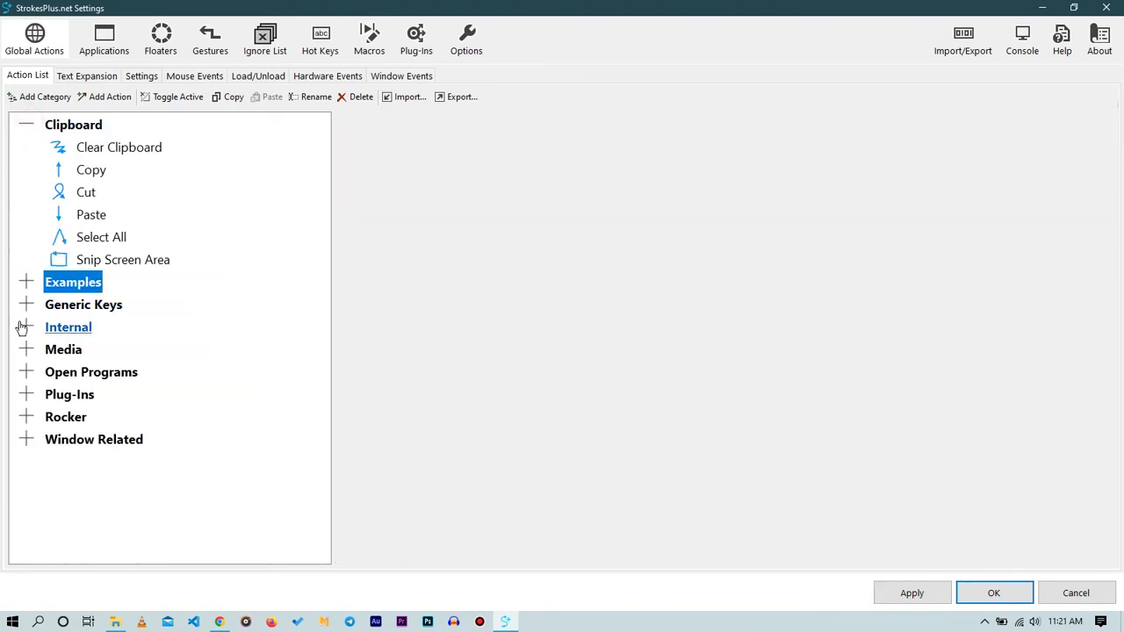
{"action": "left_click", "coordinate": [26, 304]}
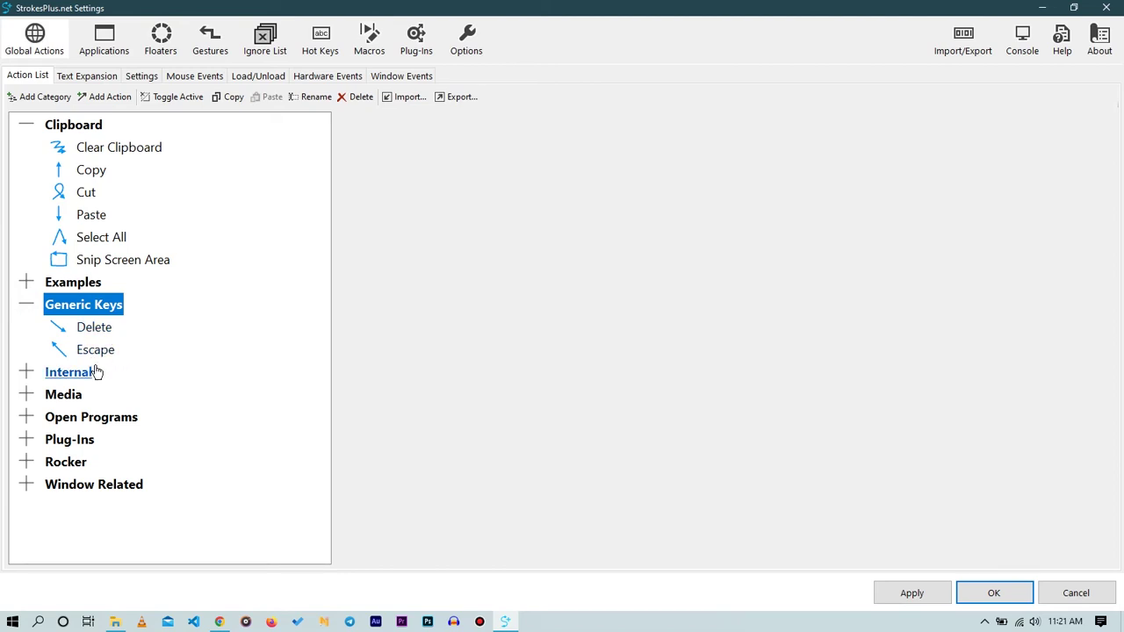
{"action": "left_click", "coordinate": [27, 372]}
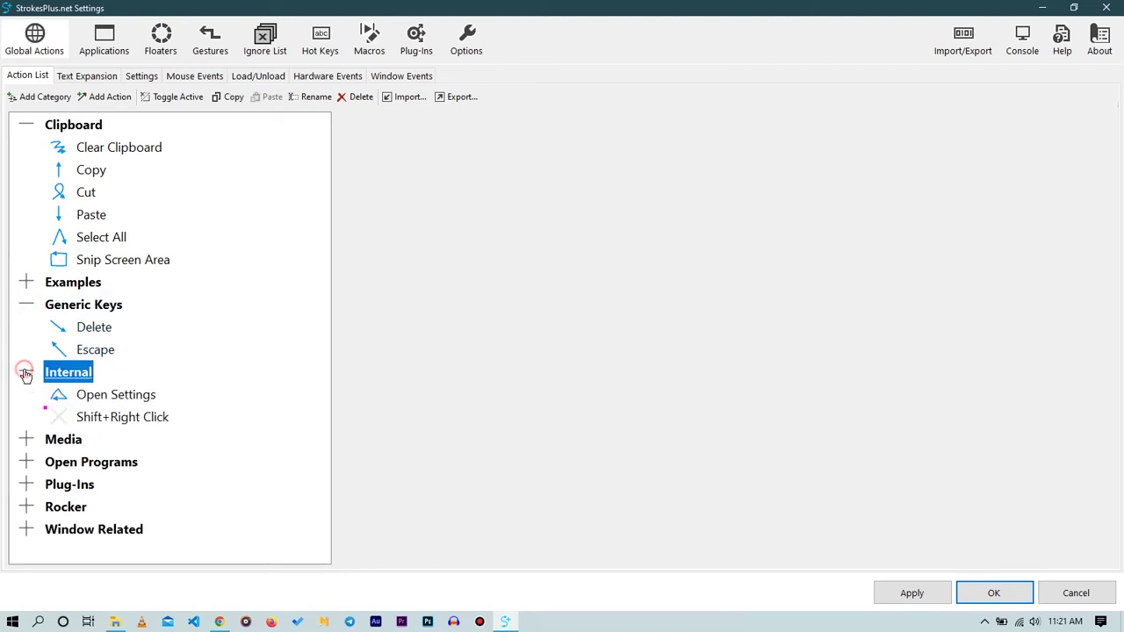
{"action": "left_click", "coordinate": [26, 439]}
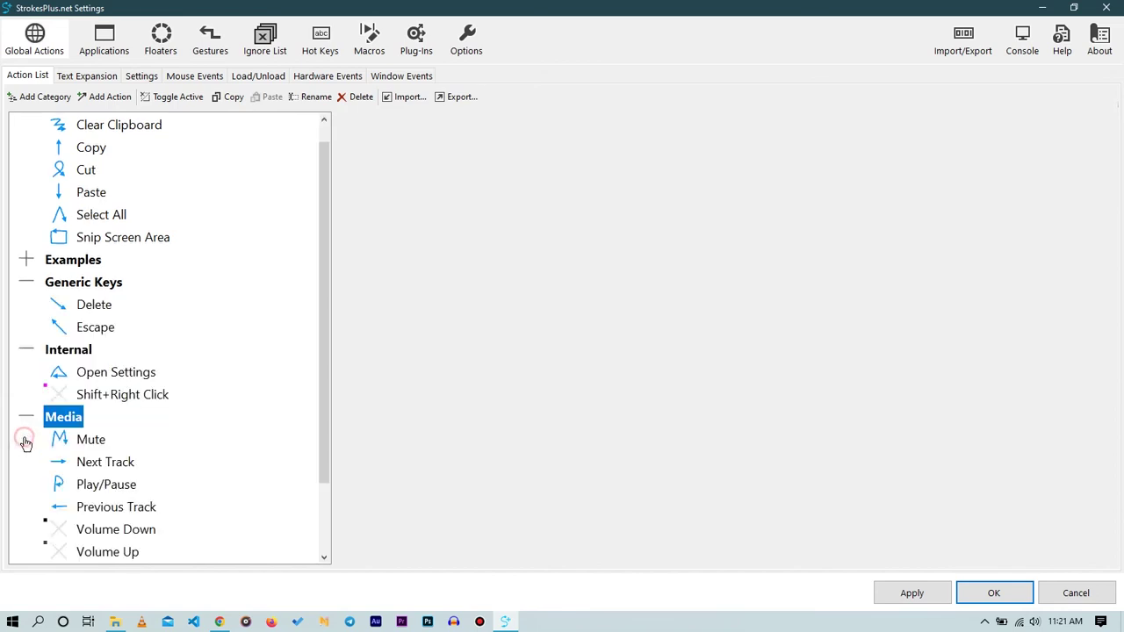
{"action": "scroll", "coordinate": [62, 346], "scroll_direction": "down", "scroll_amount": 2}
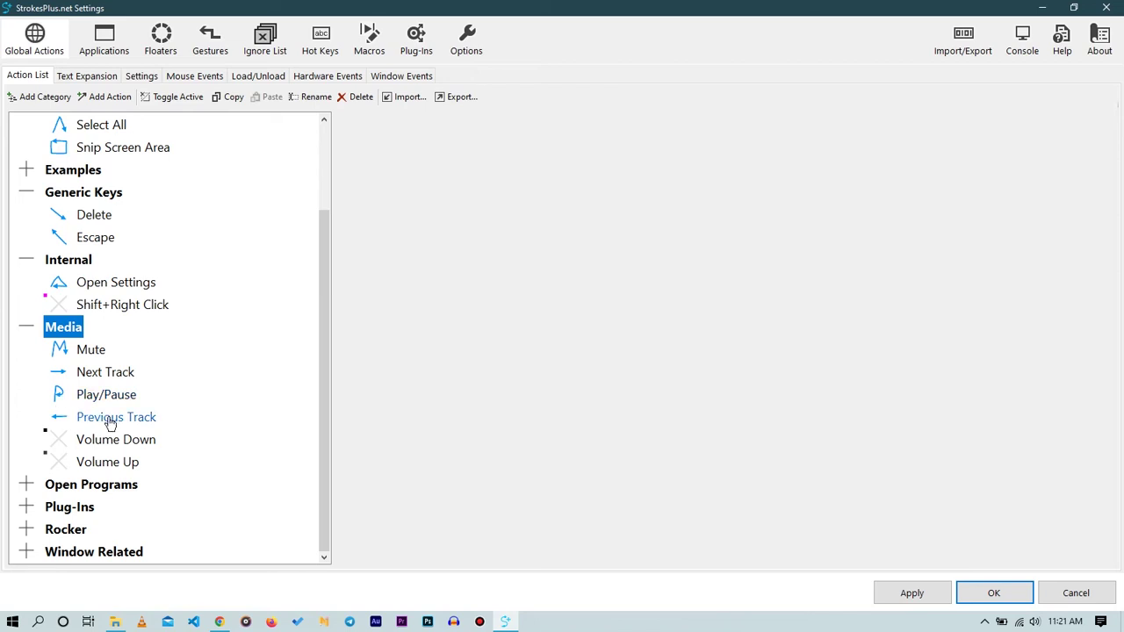
{"action": "left_click_drag", "start_coordinate": [197, 404], "coordinate": [232, 356]}
Expand Open Programs, launch File Explorer by gesture, then minimize Explorer and Settings
{"action": "left_click", "coordinate": [27, 493]}
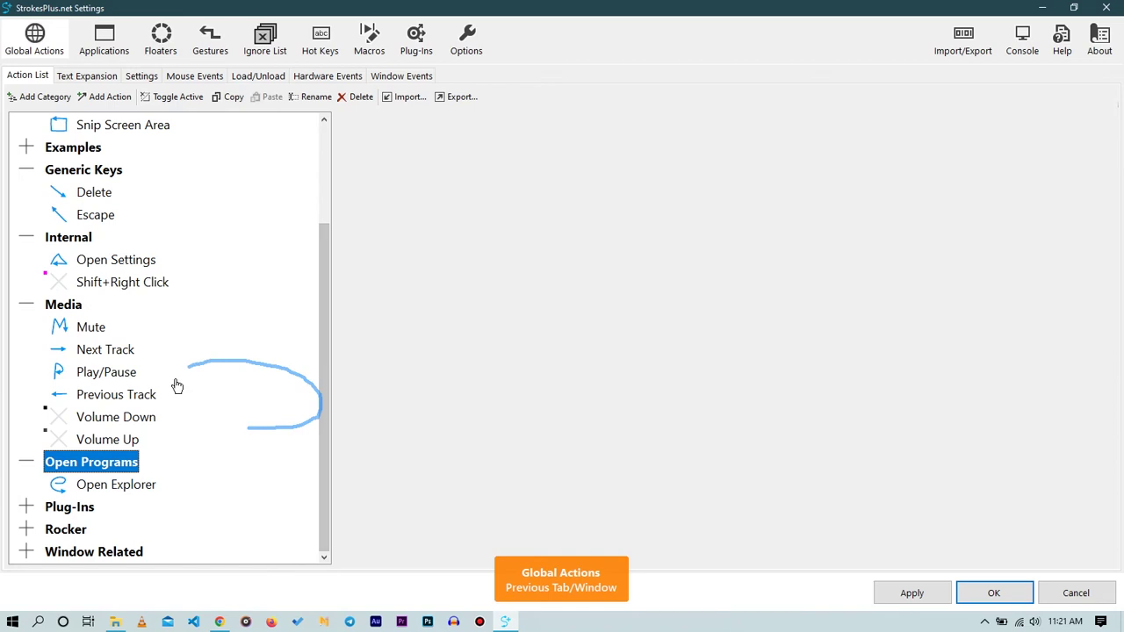
{"action": "left_click_drag", "start_coordinate": [251, 436], "coordinate": [213, 512]}
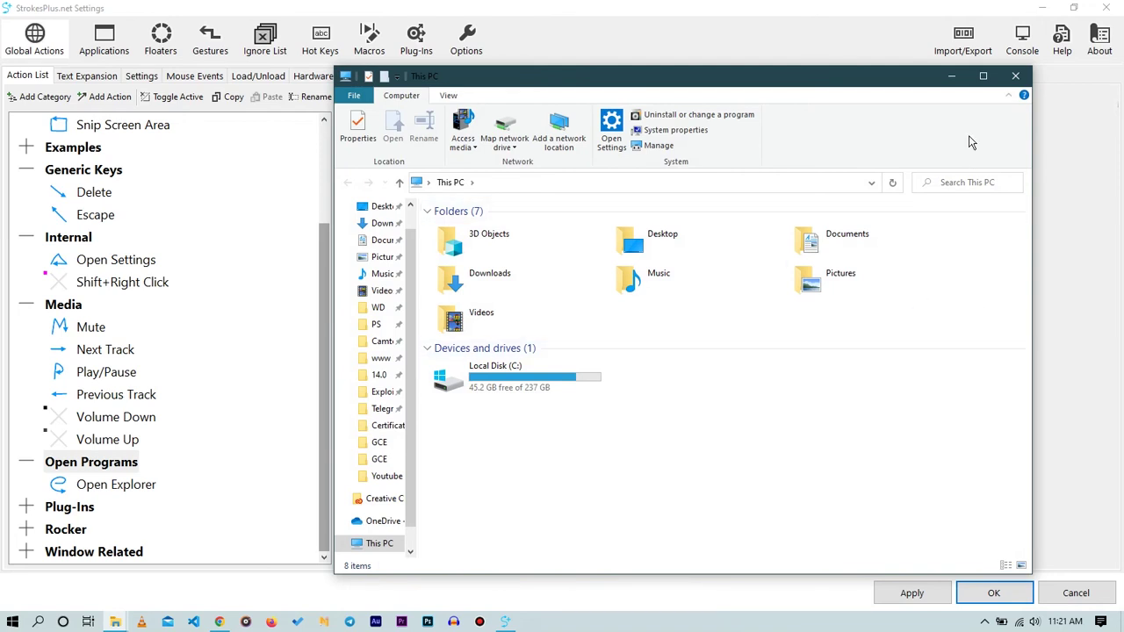
{"action": "left_click", "coordinate": [952, 79]}
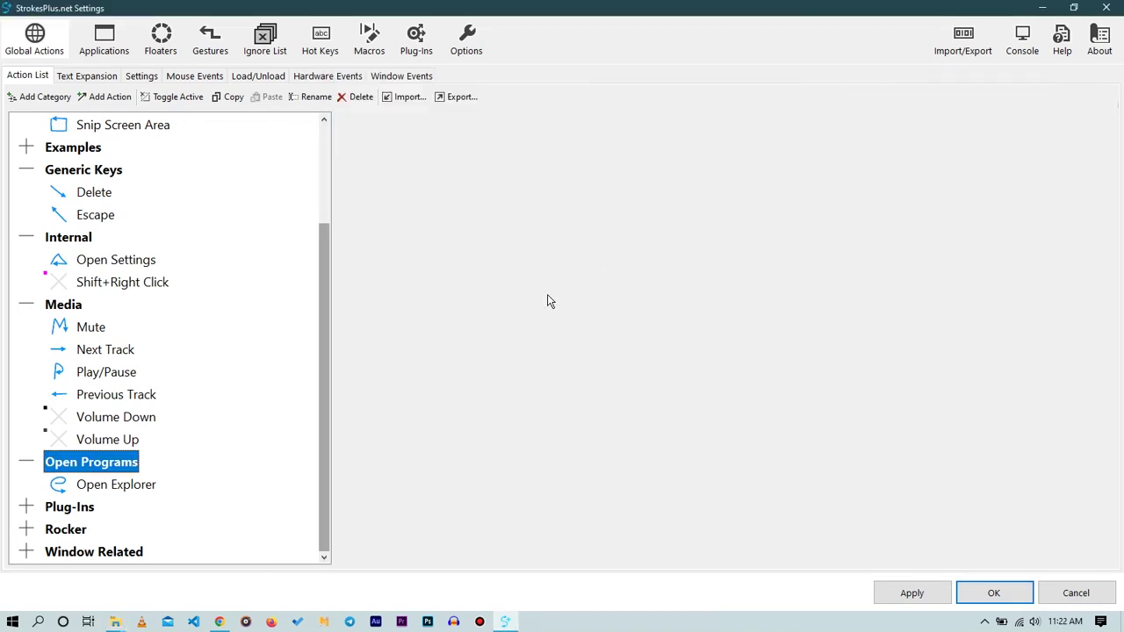
{"action": "left_click", "coordinate": [1042, 8]}
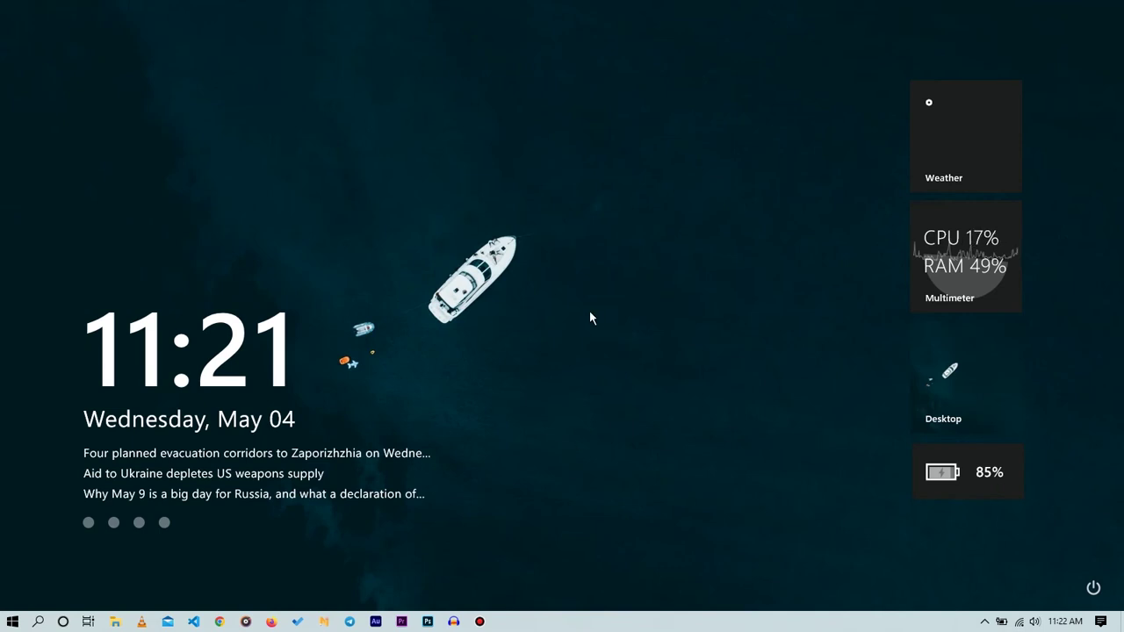
Gesture back to Chrome, copy the Options - Advanced caption, and reopen Settings by gesture
{"action": "left_click_drag", "start_coordinate": [600, 311], "coordinate": [487, 382]}
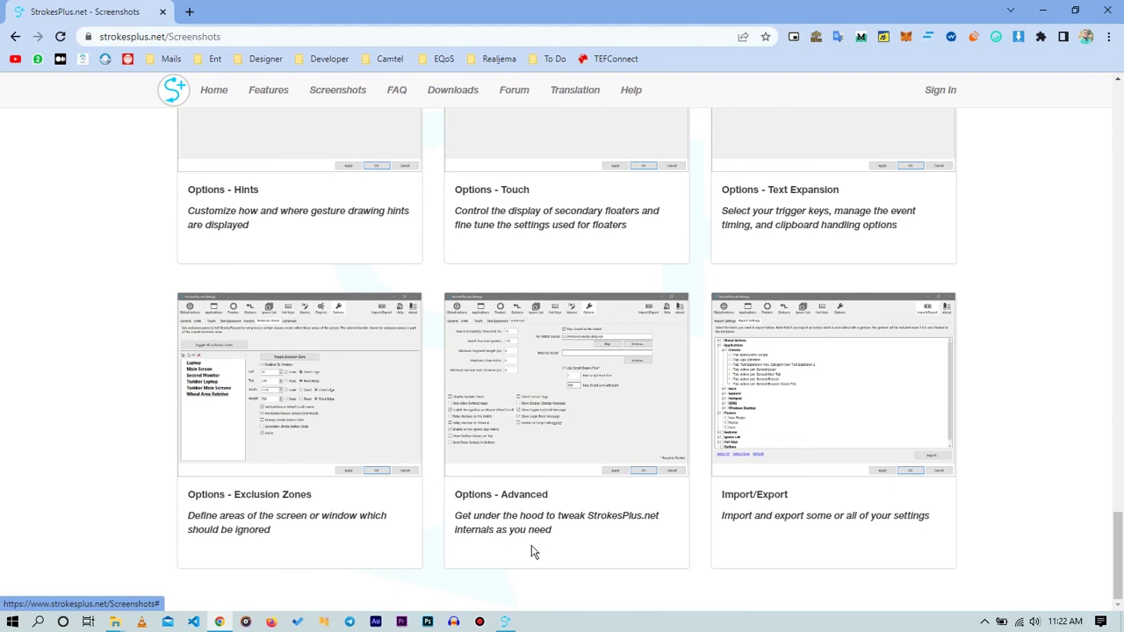
{"action": "left_click_drag", "start_coordinate": [553, 531], "coordinate": [474, 517]}
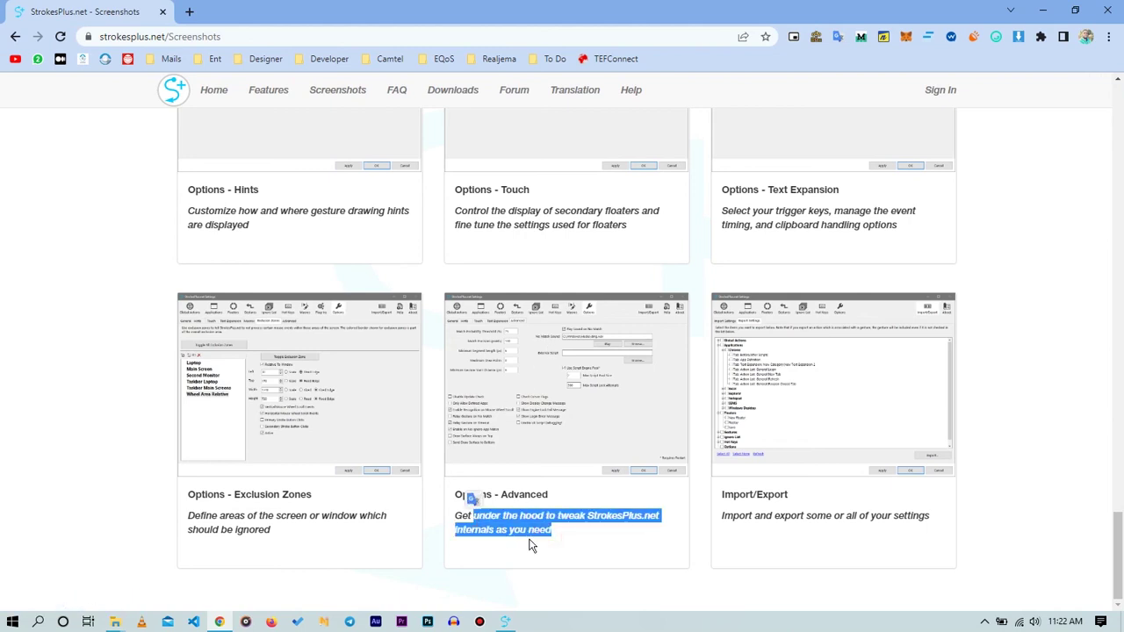
{"action": "key", "text": "ctrl+c"}
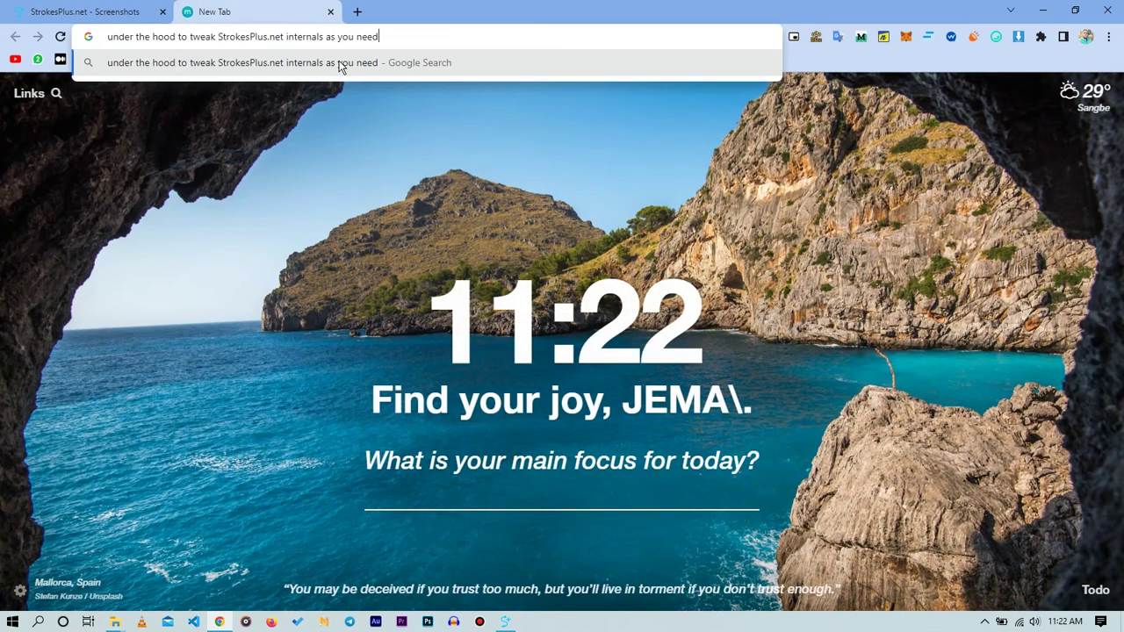
{"action": "left_click", "coordinate": [330, 12]}
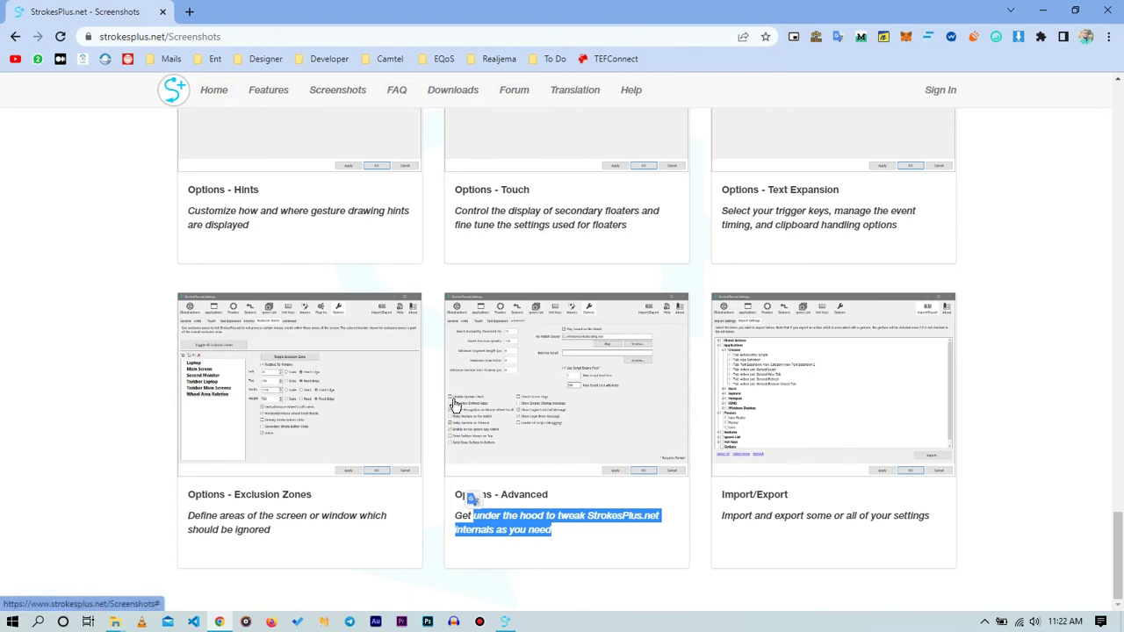
{"action": "left_click_drag", "start_coordinate": [454, 403], "coordinate": [531, 329]}
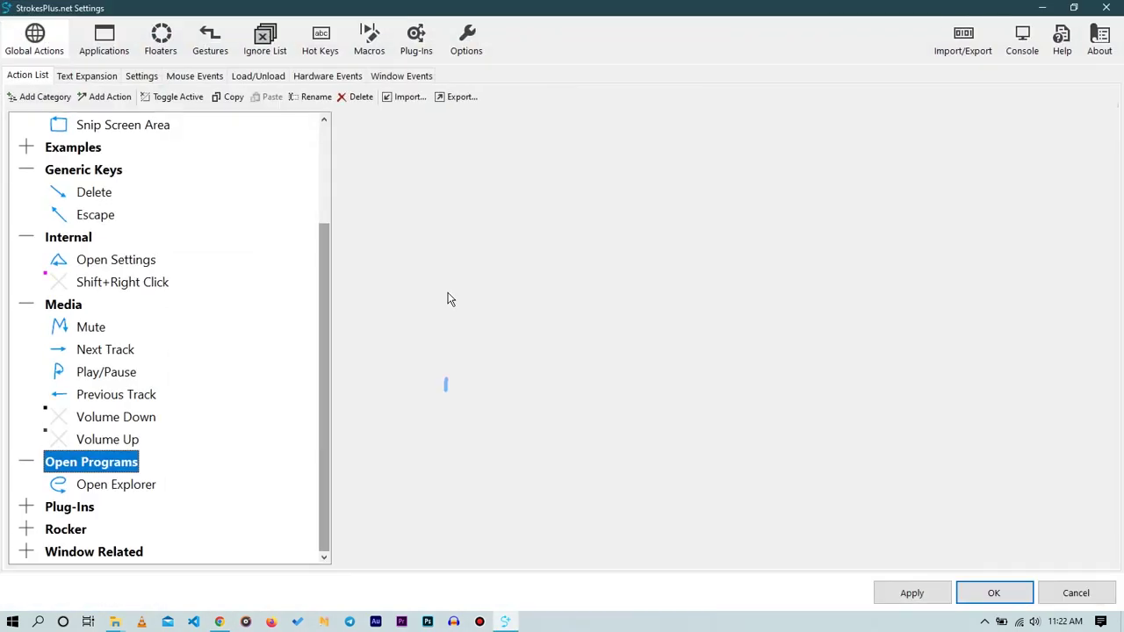
Gesture from Settings back to Chrome and scroll up to the Global Actions - Mouse Events row
{"action": "left_click_drag", "start_coordinate": [447, 383], "coordinate": [489, 290]}
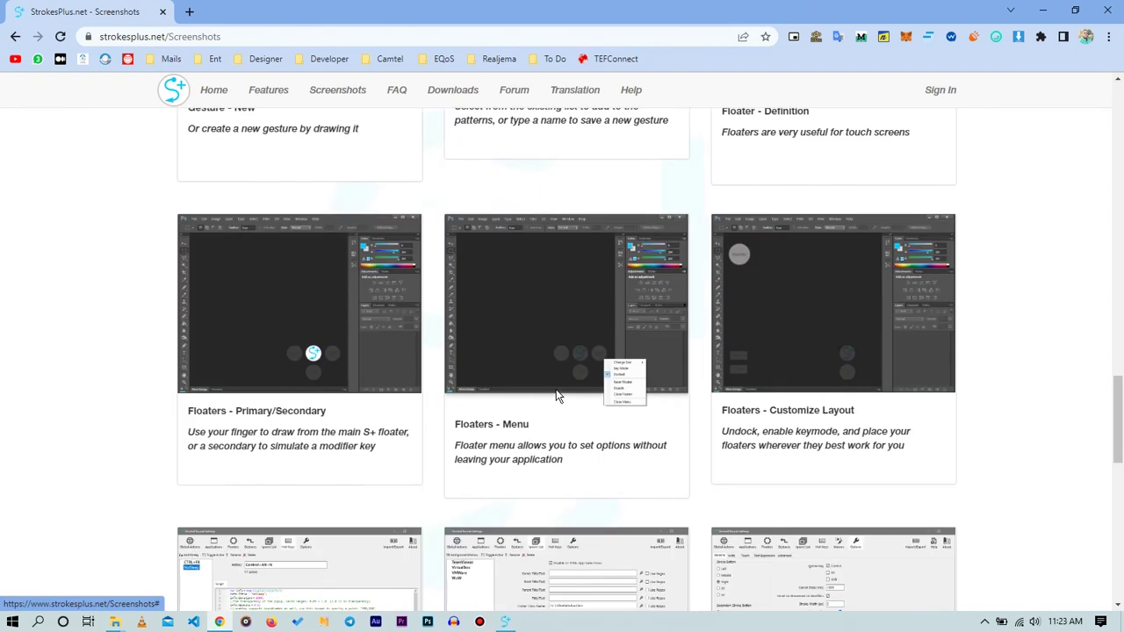
{"action": "scroll", "coordinate": [556, 394], "scroll_direction": "up", "scroll_amount": 1}
{"action": "scroll", "coordinate": [569, 386], "scroll_direction": "up", "scroll_amount": 2}
{"action": "scroll", "coordinate": [567, 386], "scroll_direction": "up", "scroll_amount": 3}
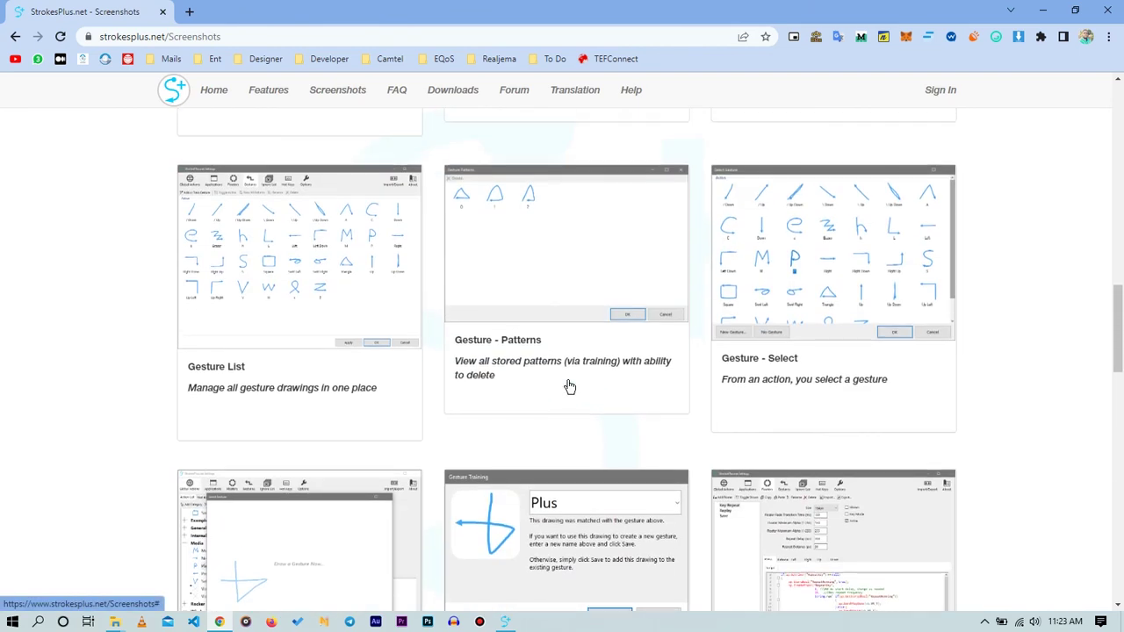
{"action": "scroll", "coordinate": [581, 367], "scroll_direction": "up", "scroll_amount": 3}
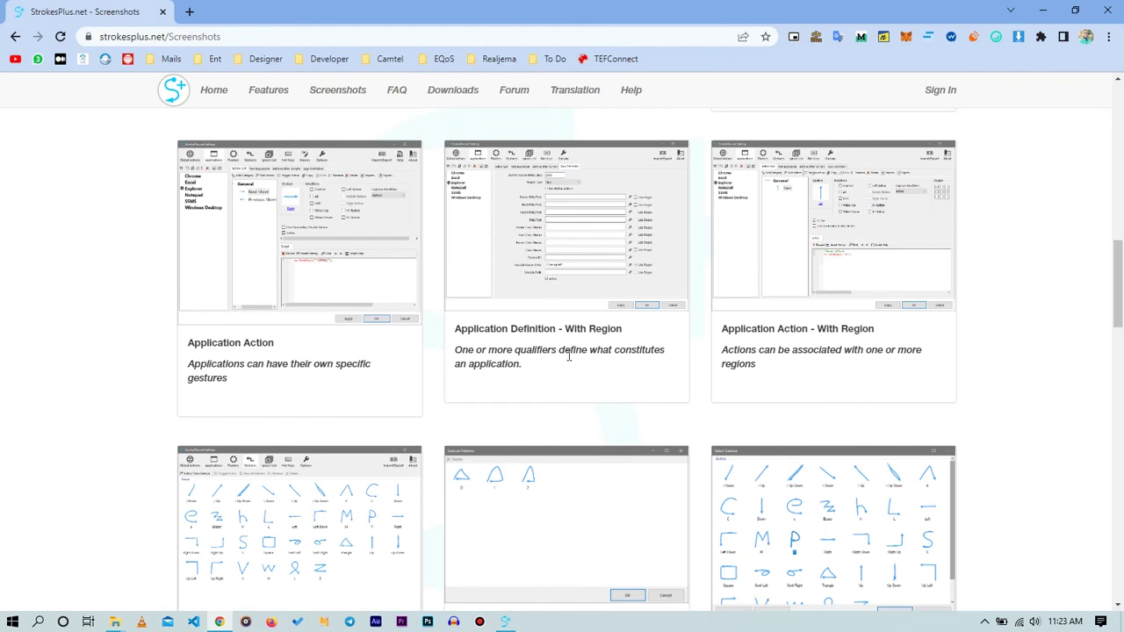
{"action": "scroll", "coordinate": [569, 355], "scroll_direction": "up", "scroll_amount": 1}
{"action": "scroll", "coordinate": [569, 356], "scroll_direction": "up", "scroll_amount": 3}
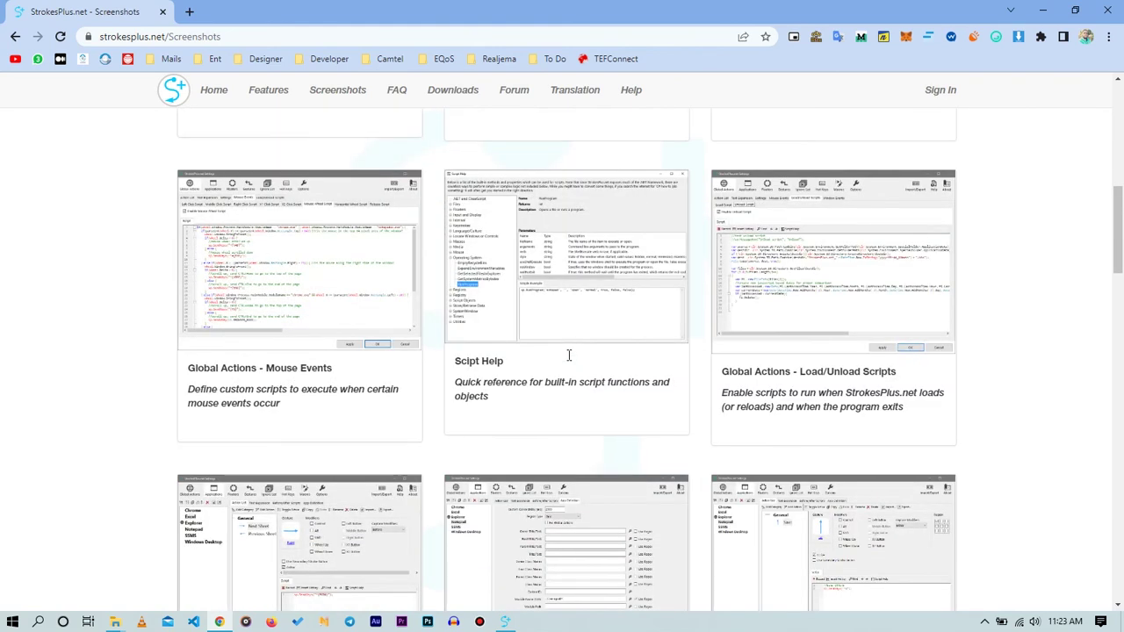